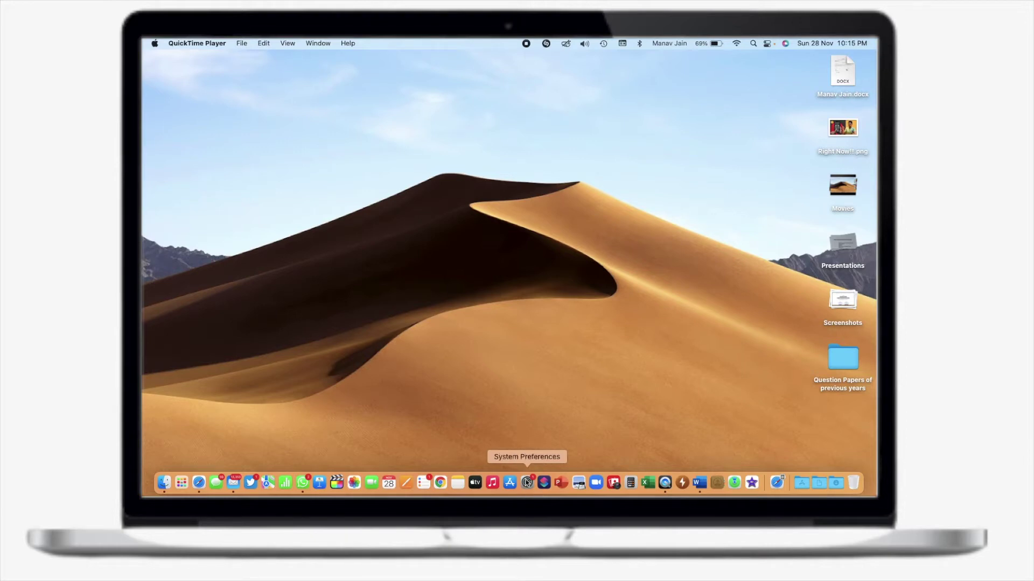
- Open the Point & Click settings of the Trackpad preferences and raise the tracking speed by one notch
left_click(182, 482)
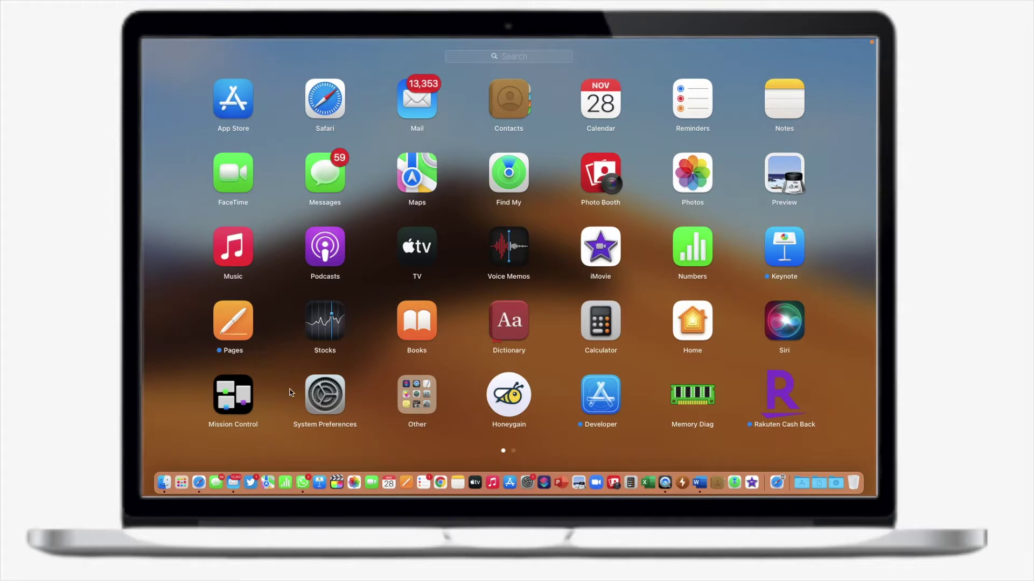
left_click(325, 399)
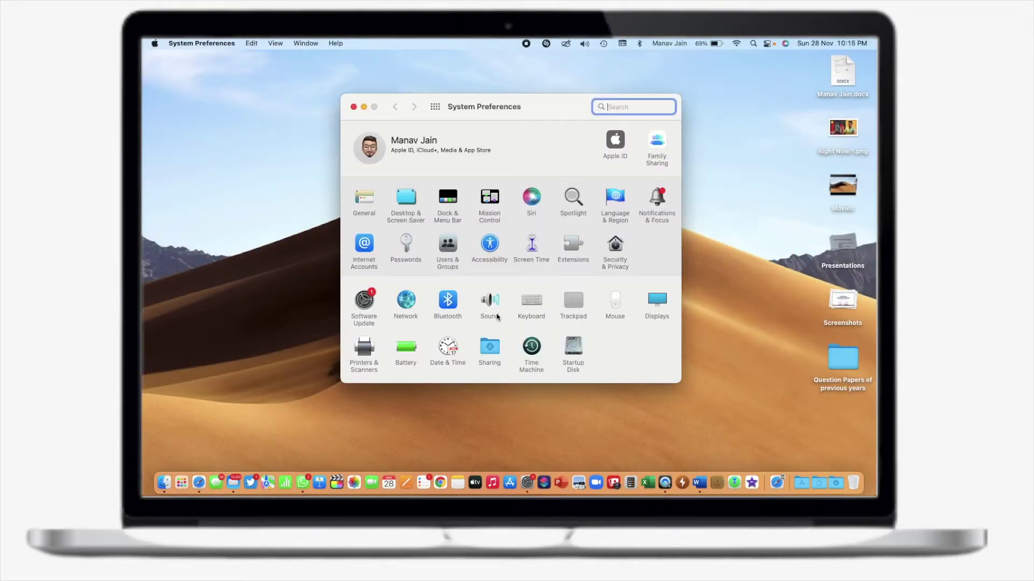
left_click(570, 295)
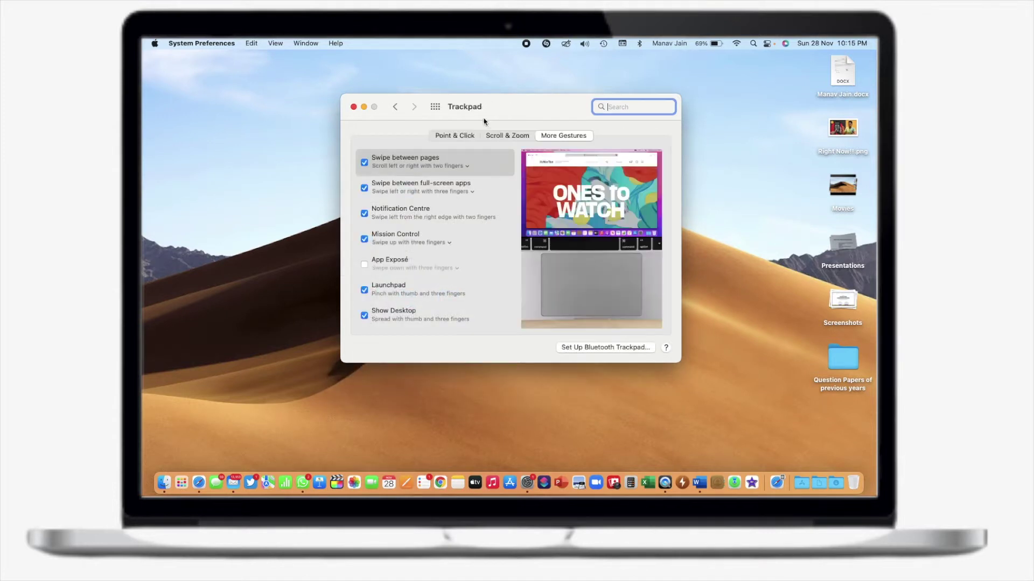
left_click(452, 136)
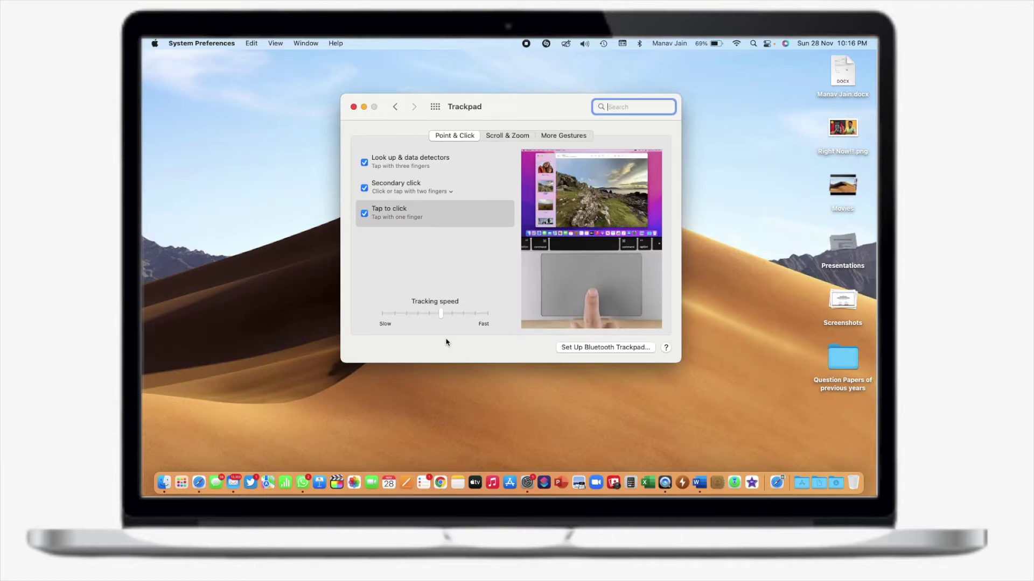
left_click(382, 316)
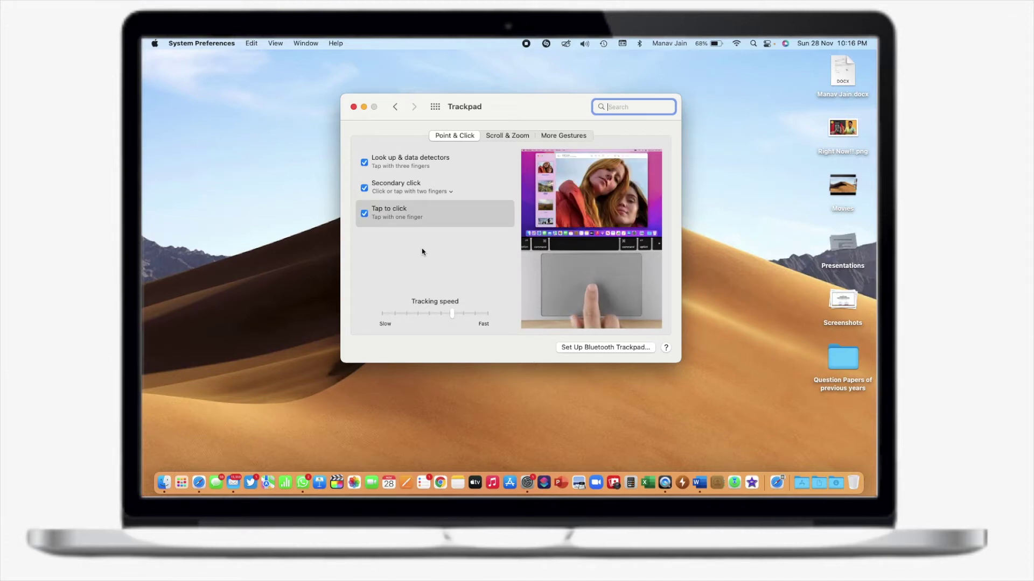
- Turn the trackpad's Tap to click option off and back on
left_click(364, 214)
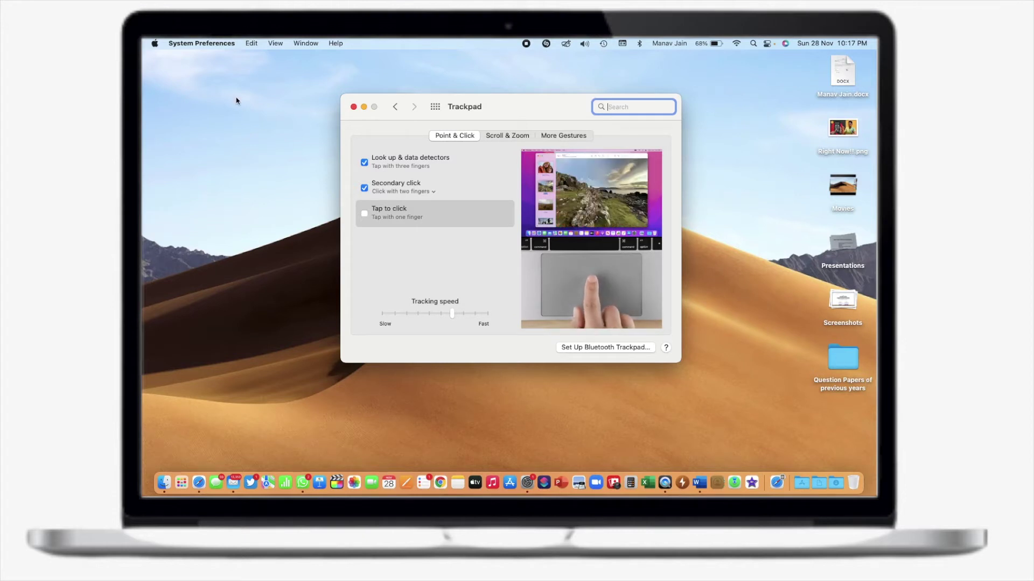
left_click(364, 214)
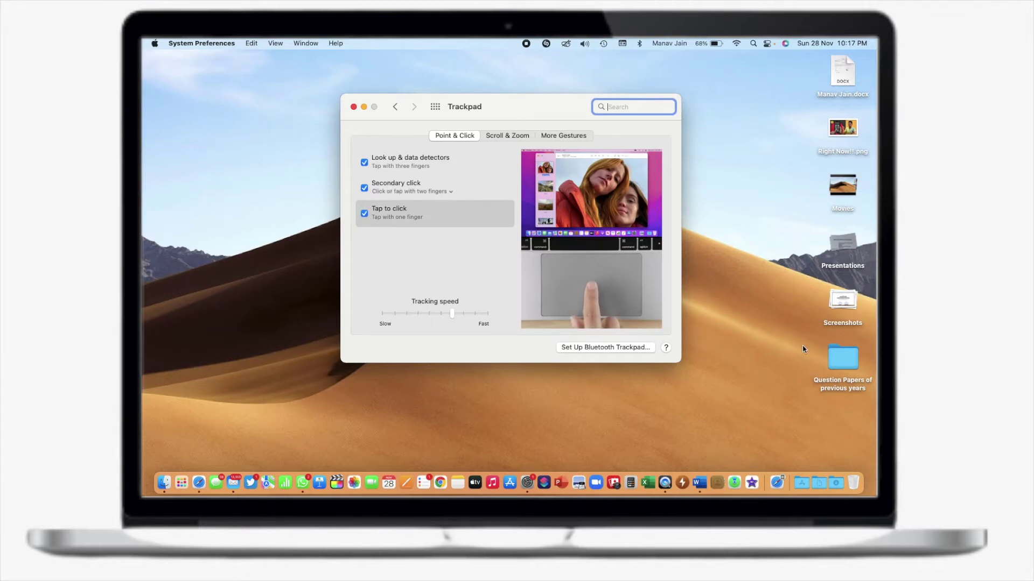
- Open the Question Papers of previous years folder from the desktop, close it and return to the Trackpad preferences
left_click(842, 363)
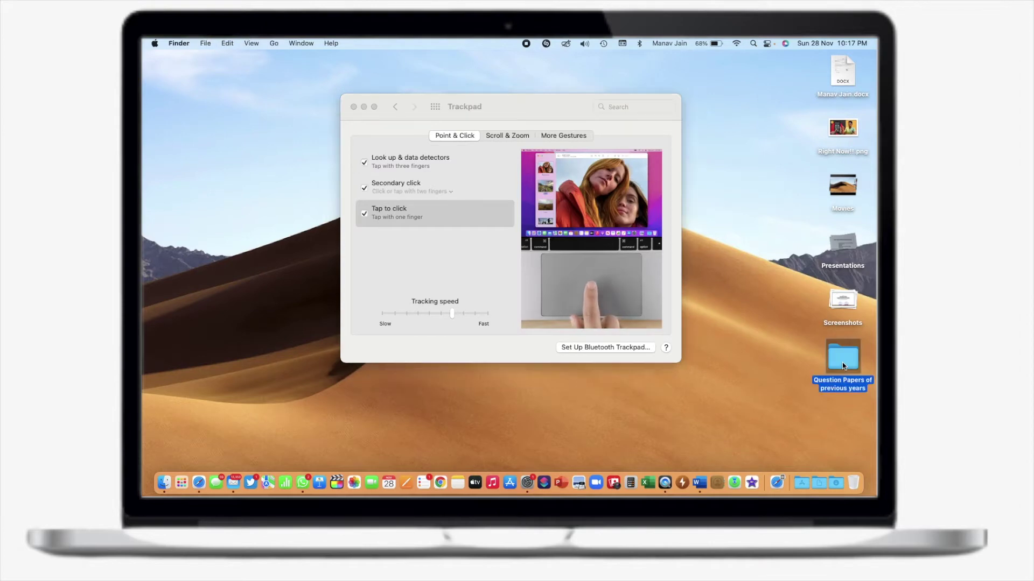
double_click(842, 363)
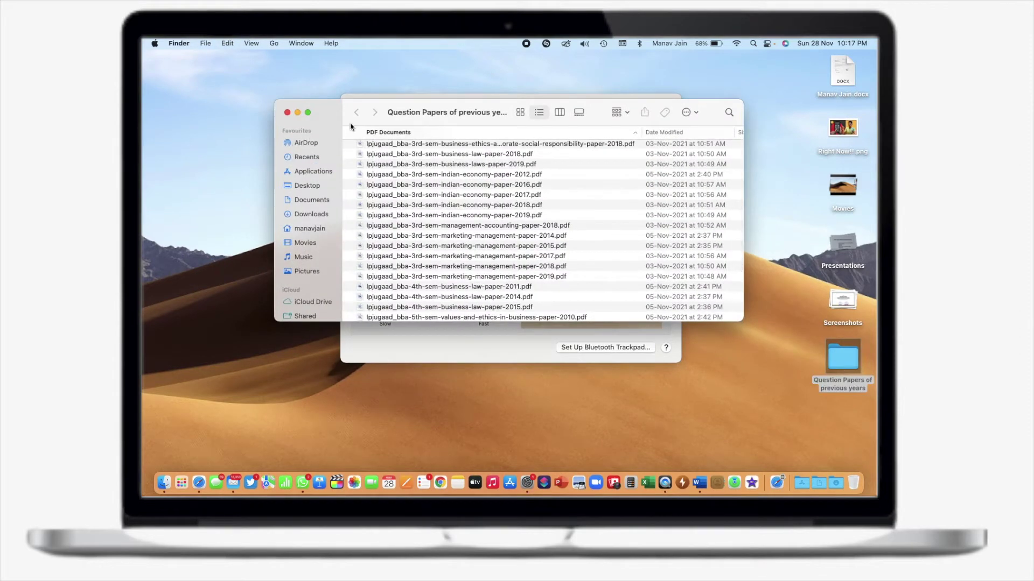
left_click(287, 113)
left_click(463, 280)
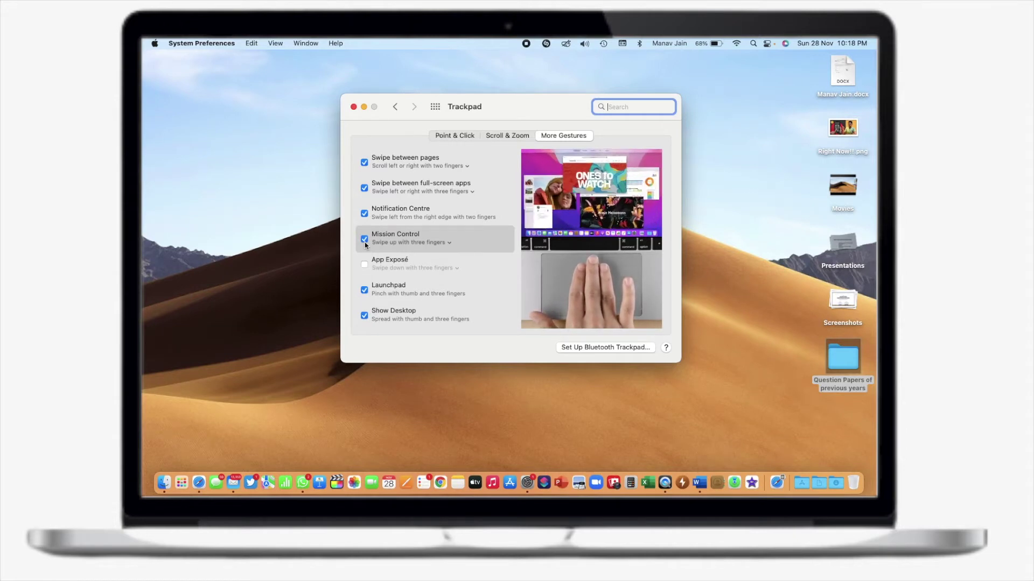
- Show Mission Control with the thumbnails of all desktops and return to the Trackpad preferences
key("ctrl+Up")
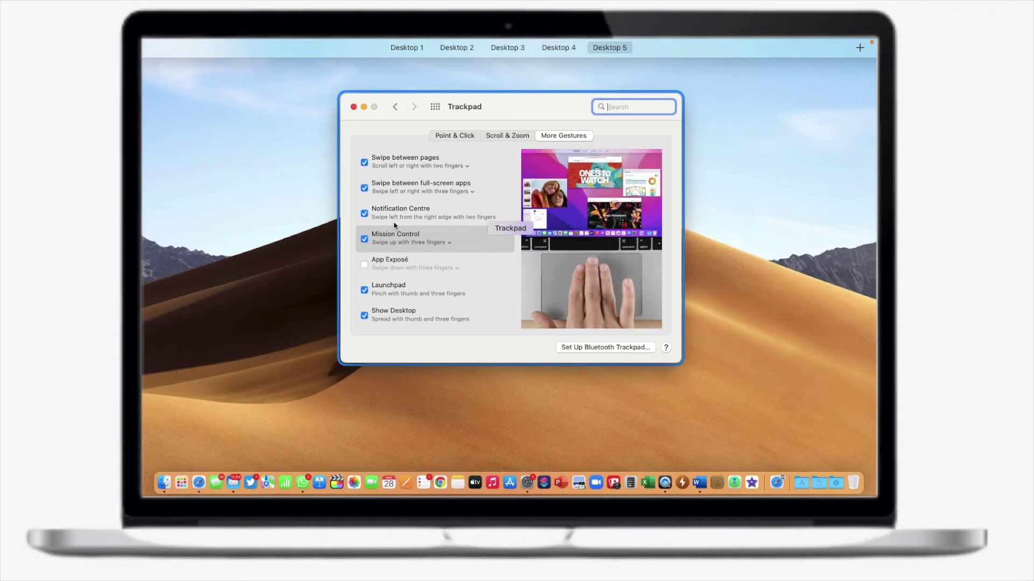
mouse_move(647, 84)
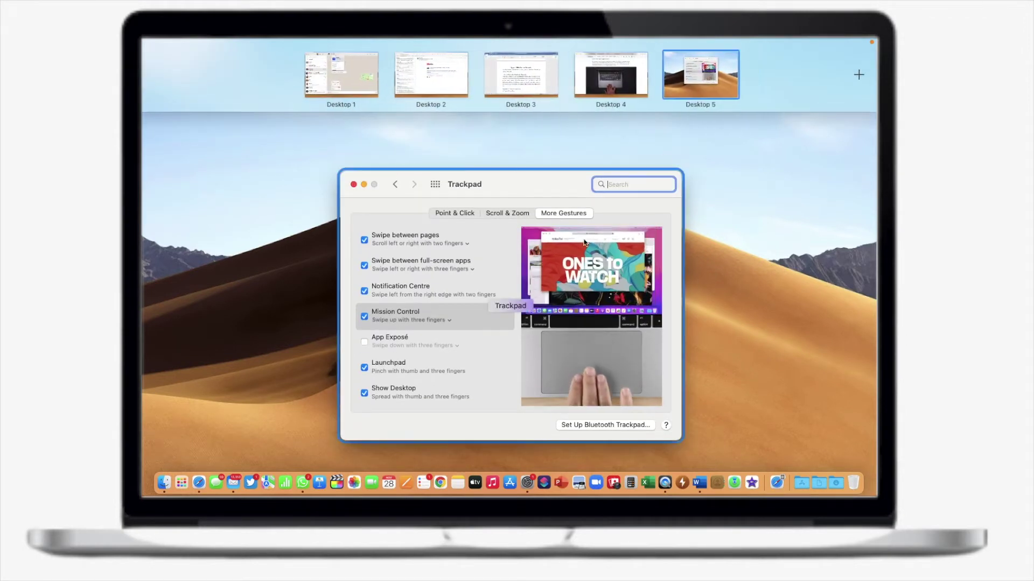
mouse_move(856, 78)
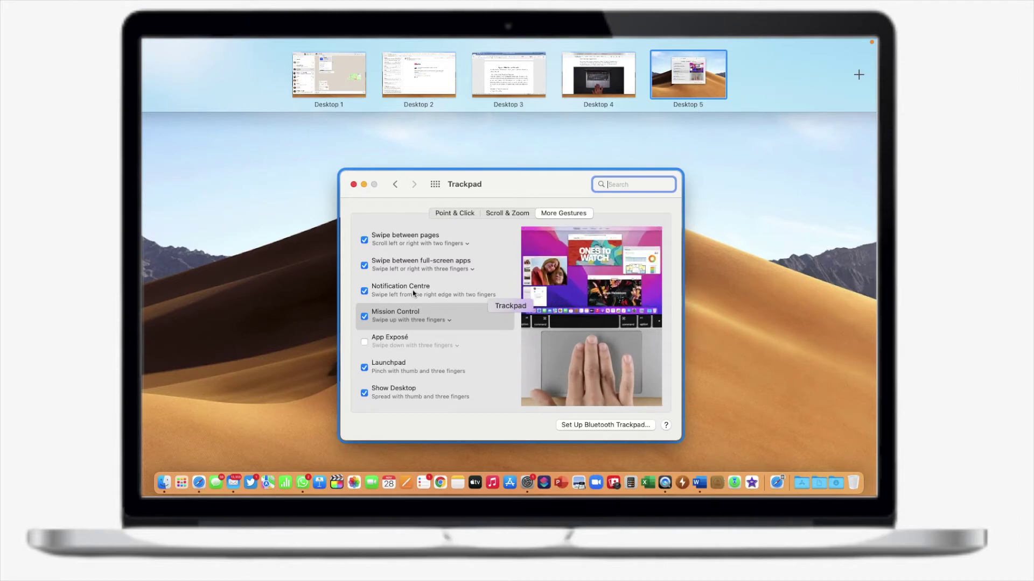
left_click(431, 330)
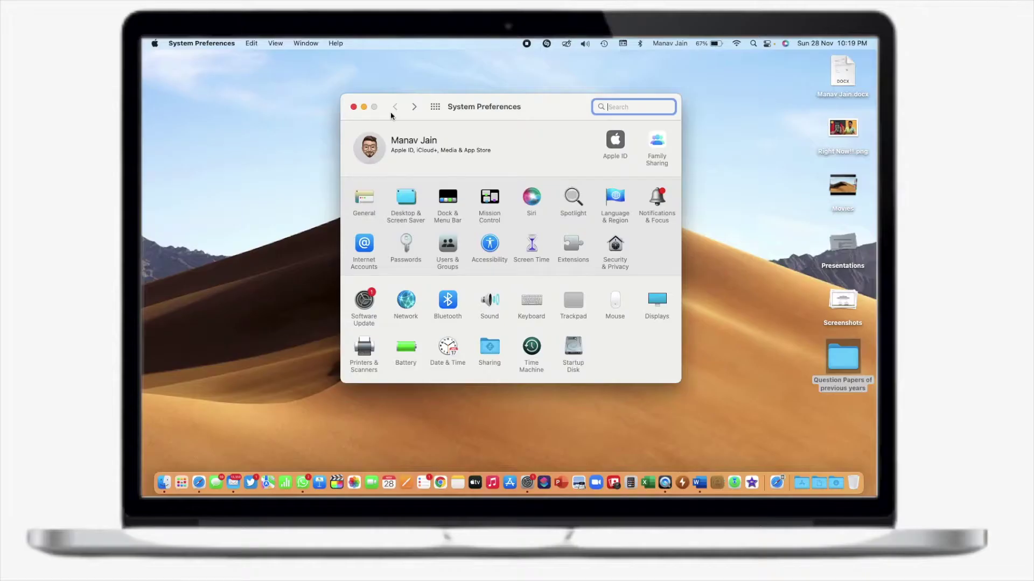
- Adjust the tracking, scrolling and double-click speeds in the Mouse preferences and return to the preferences overview
left_click(611, 302)
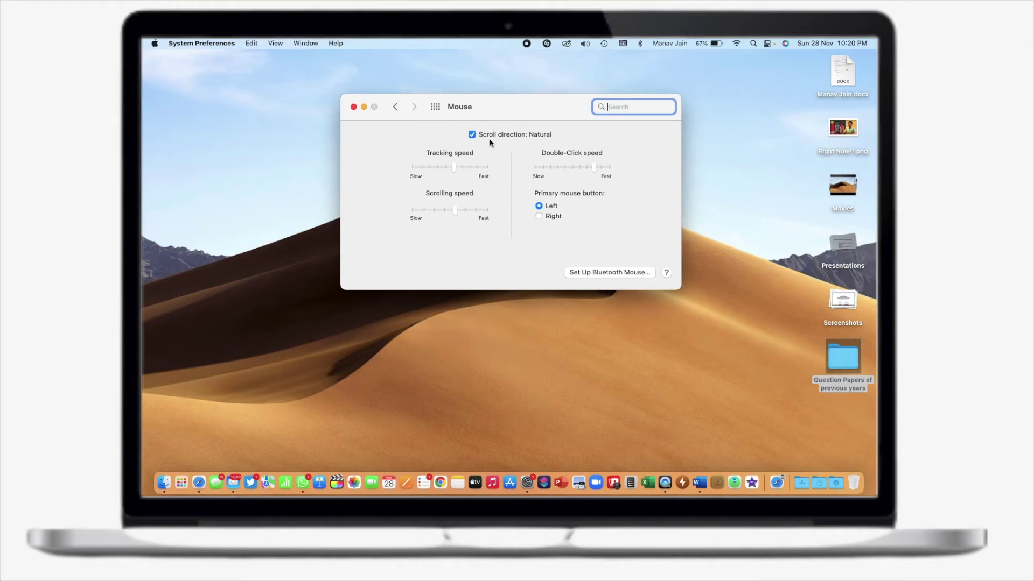
left_click_drag(450, 168, 487, 168)
mouse_move(455, 216)
left_mouse_down()
mouse_move(395, 208)
mouse_move(491, 212)
mouse_move(455, 219)
left_mouse_up()
mouse_move(593, 167)
left_mouse_down()
mouse_move(541, 170)
mouse_move(607, 170)
mouse_move(587, 173)
left_mouse_up()
left_click(395, 107)
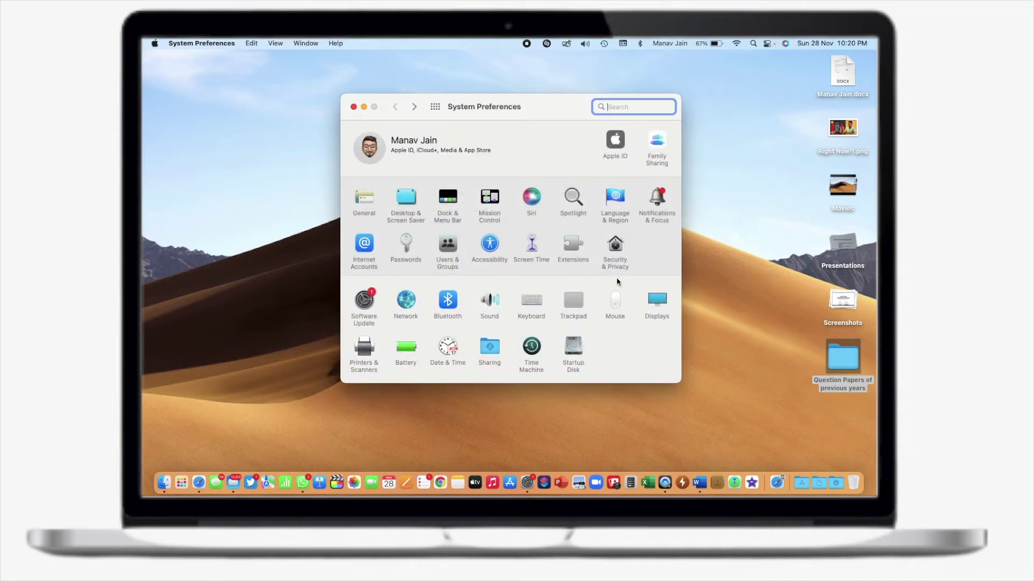
- View the General settings of the Security & Privacy preferences
left_click(615, 299)
left_click(617, 254)
left_click(458, 140)
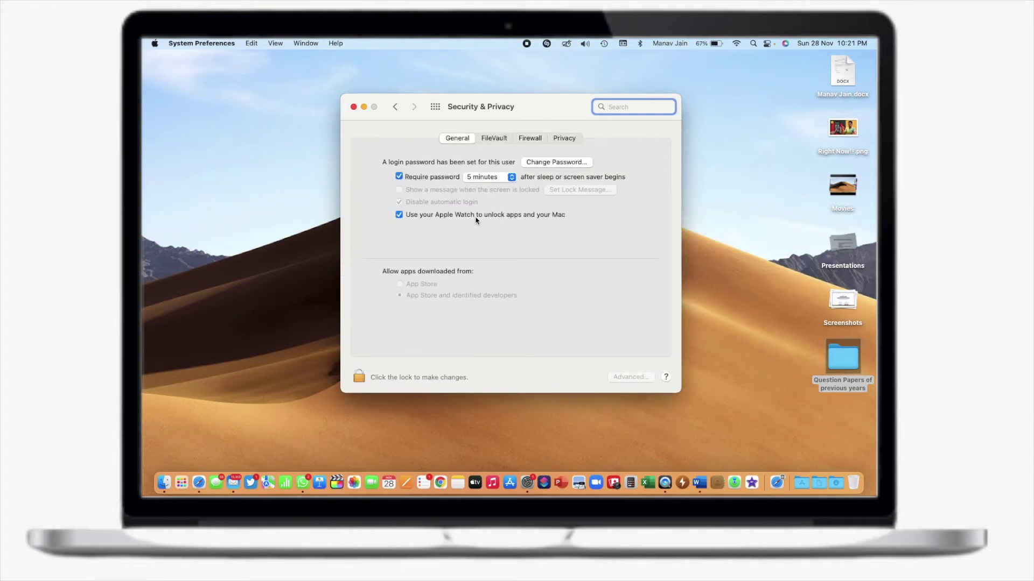
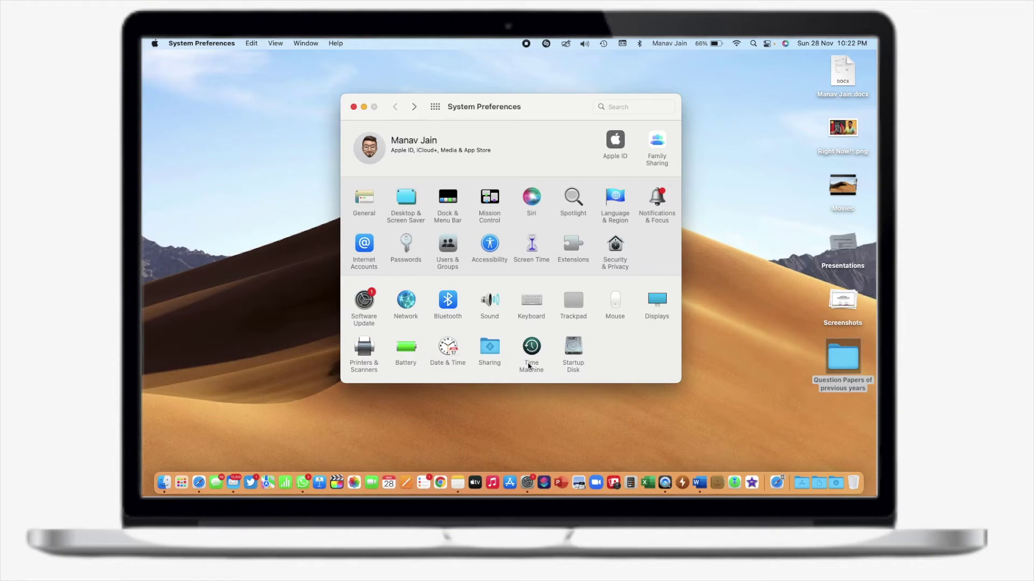
- Open the Hot Corners settings of the Mission Control preferences
left_click(487, 199)
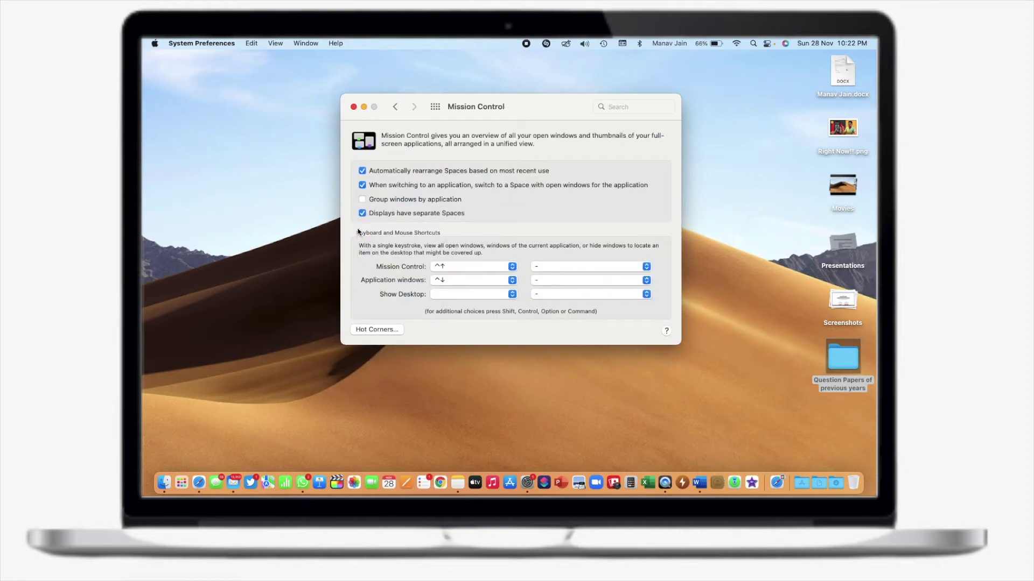
left_click(391, 331)
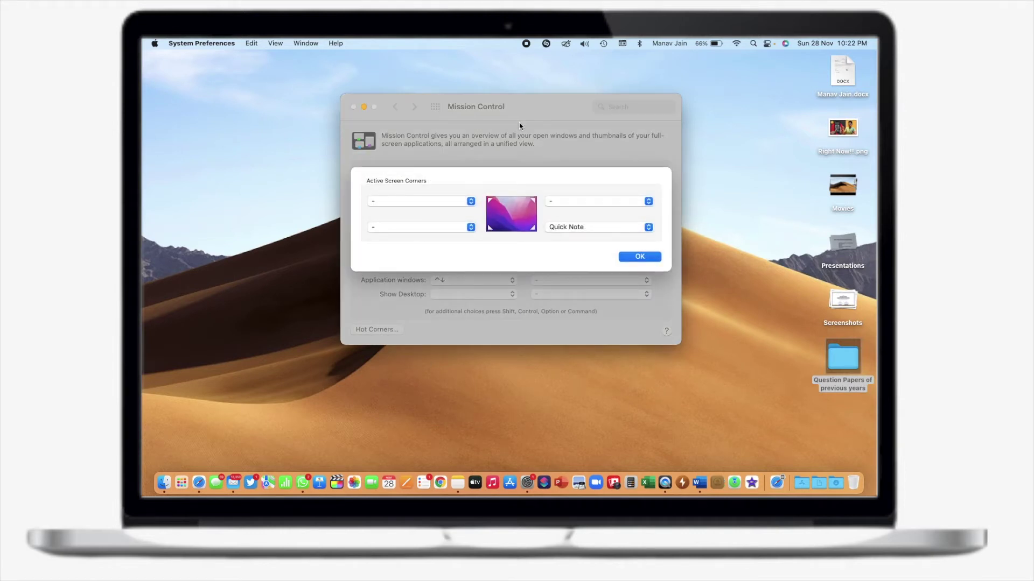
- Assign Lock Screen to the bottom-right hot corner and change it back to Quick Note
left_click(607, 231)
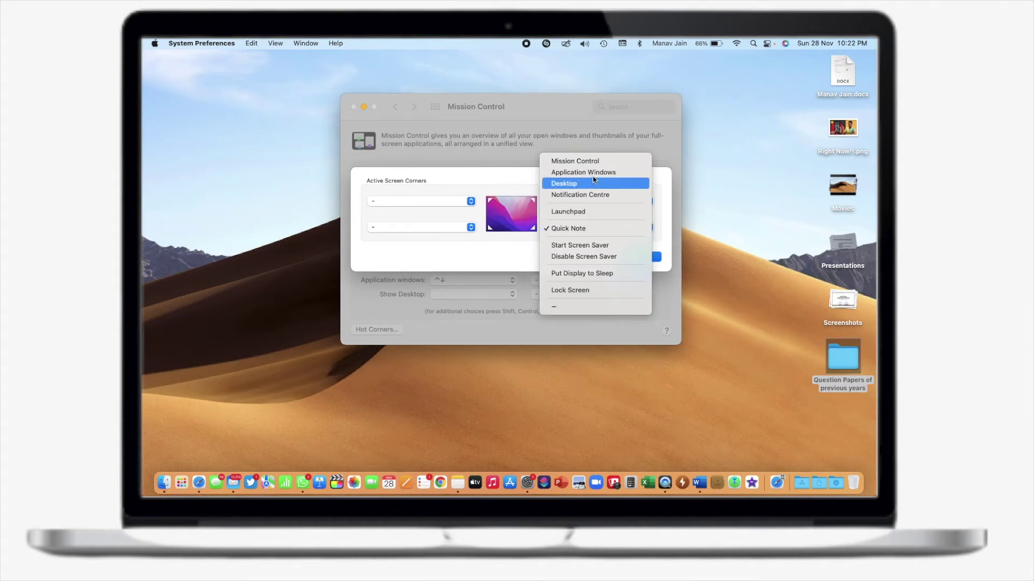
left_click(596, 291)
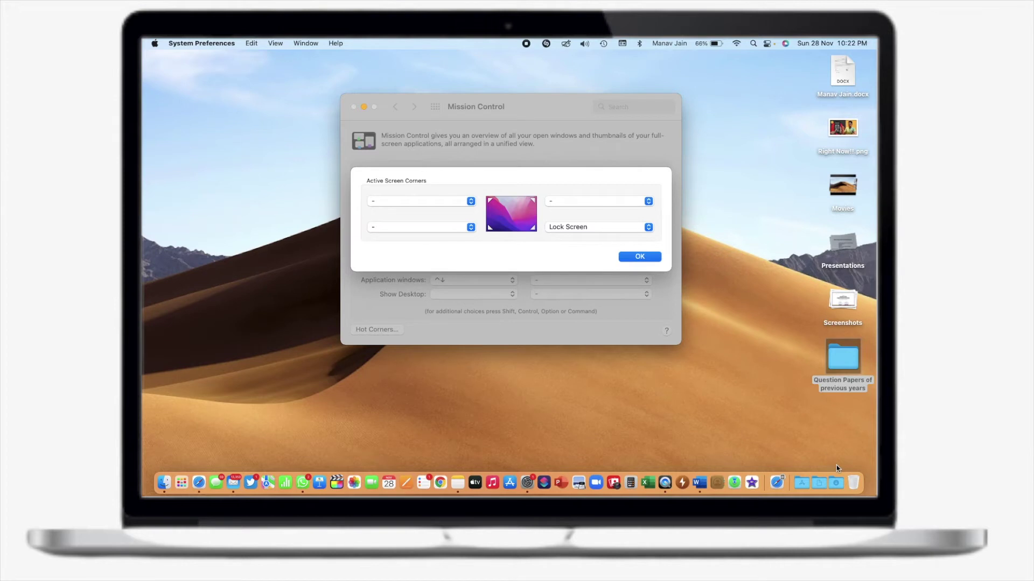
left_click(568, 228)
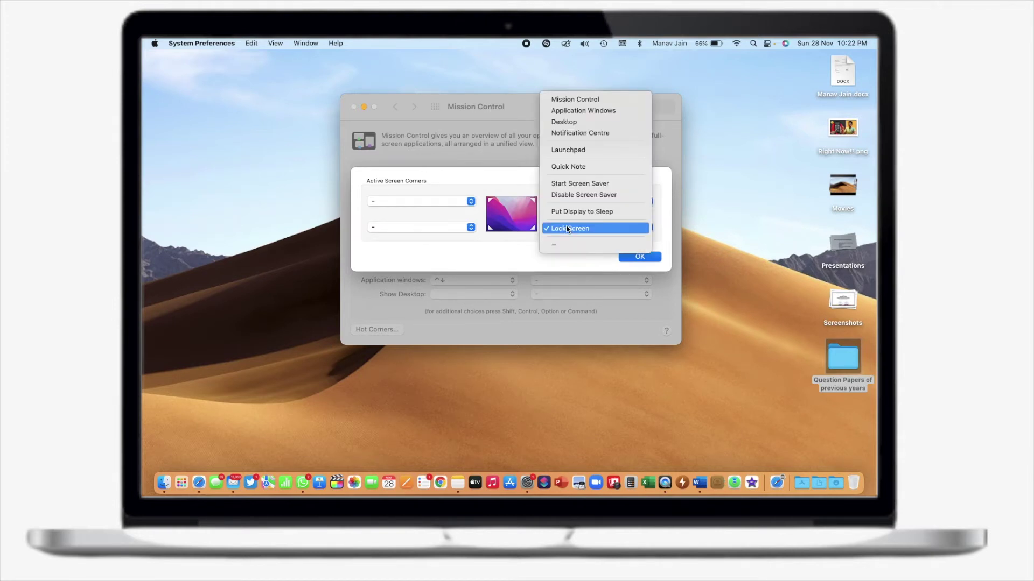
left_click(574, 167)
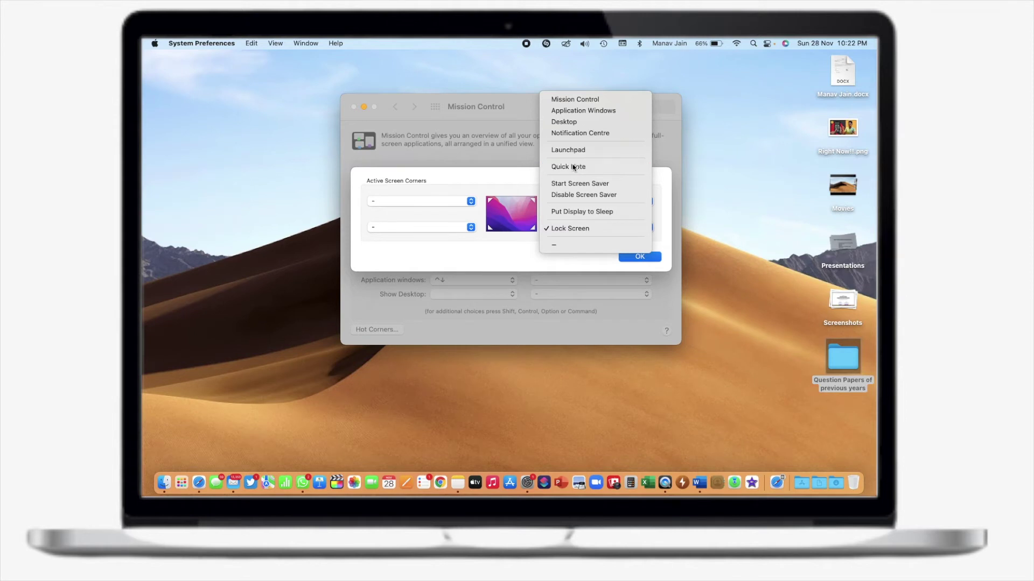
- Assign Launchpad to the bottom-left hot corner, try the corner out and confirm the settings
left_click(444, 235)
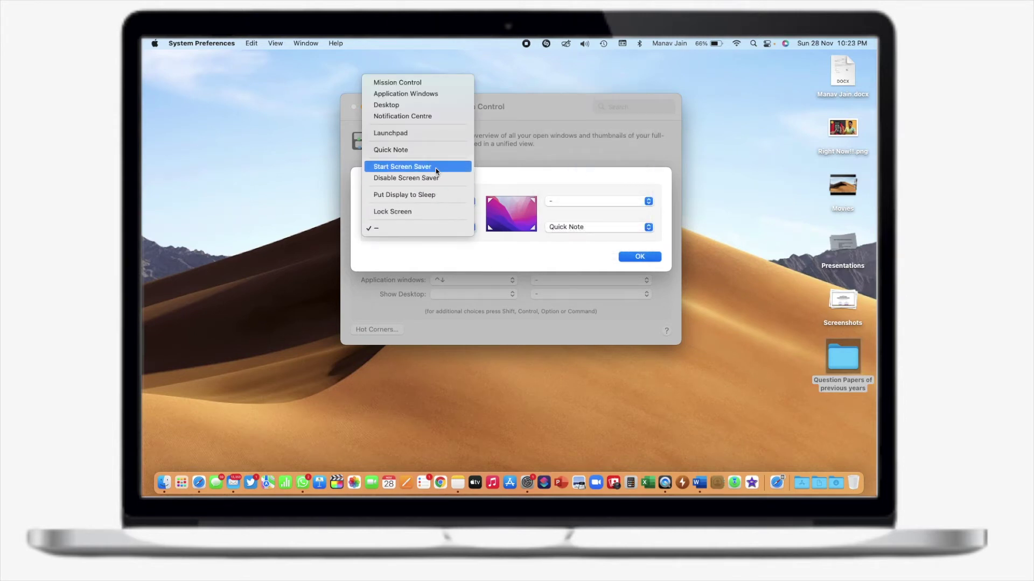
left_click(422, 131)
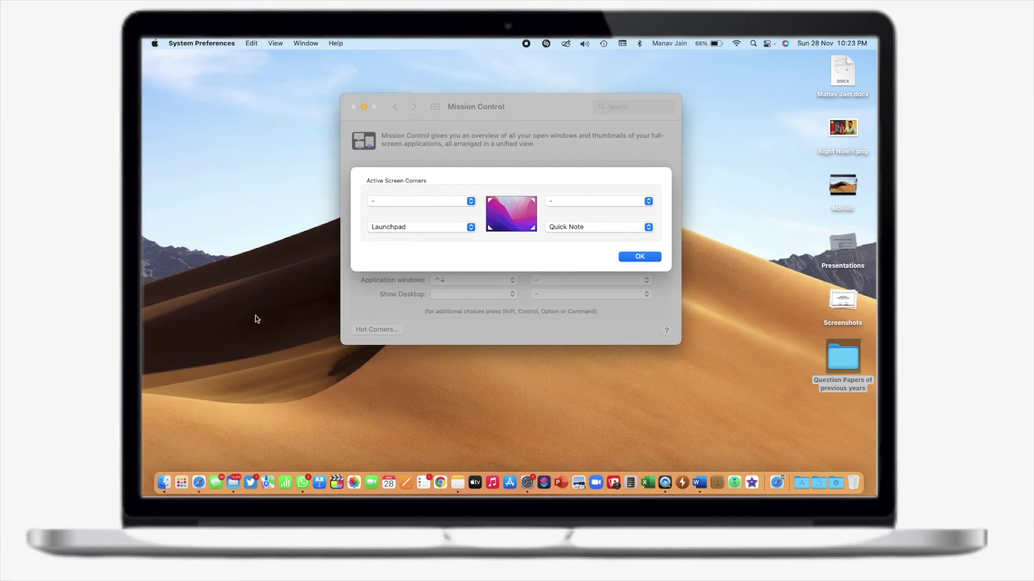
mouse_move(142, 496)
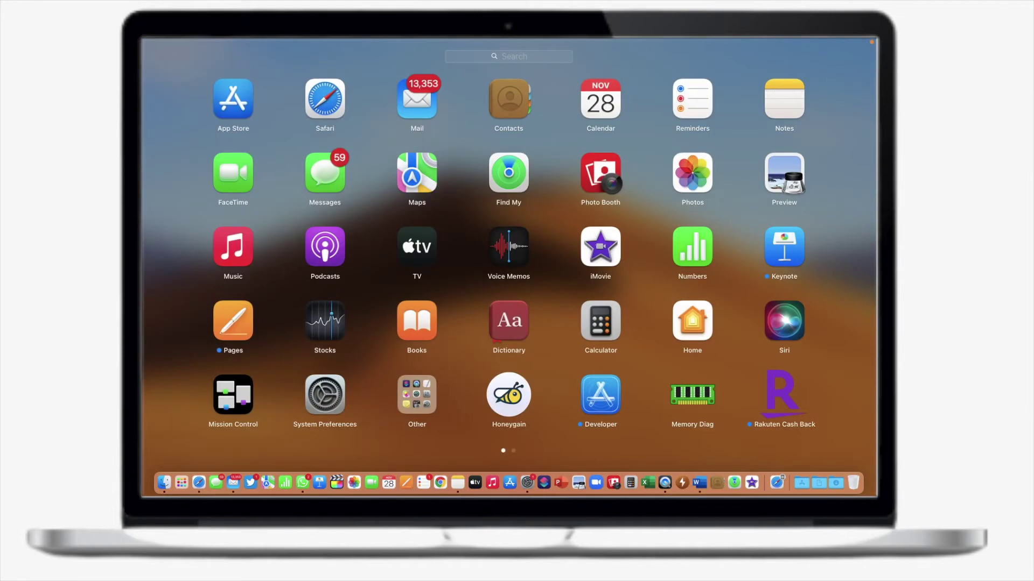
left_click(367, 320)
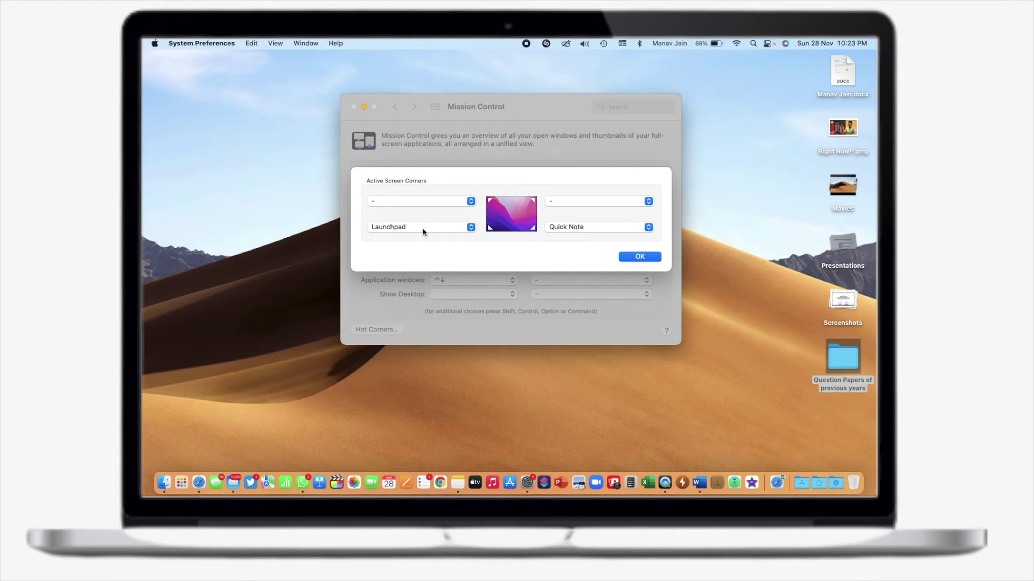
left_click(646, 258)
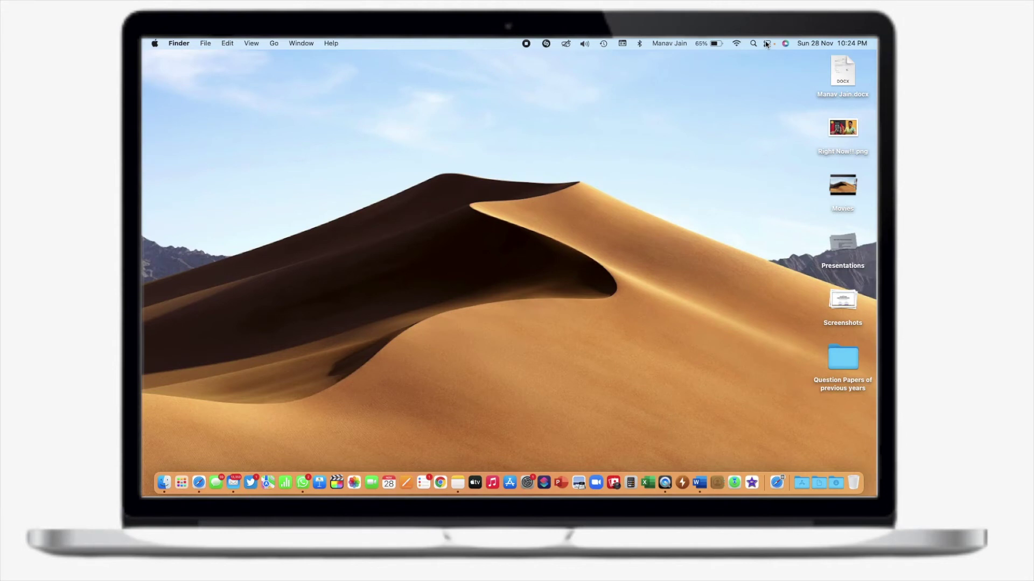
- View the sound output devices in Control Centre and the list of Bluetooth devices
left_click(766, 43)
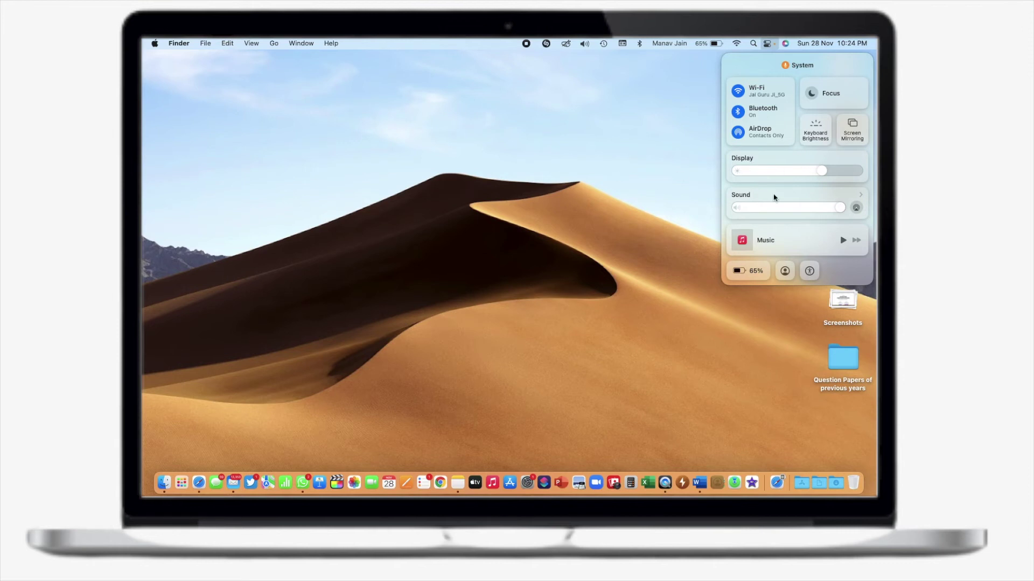
left_click(859, 197)
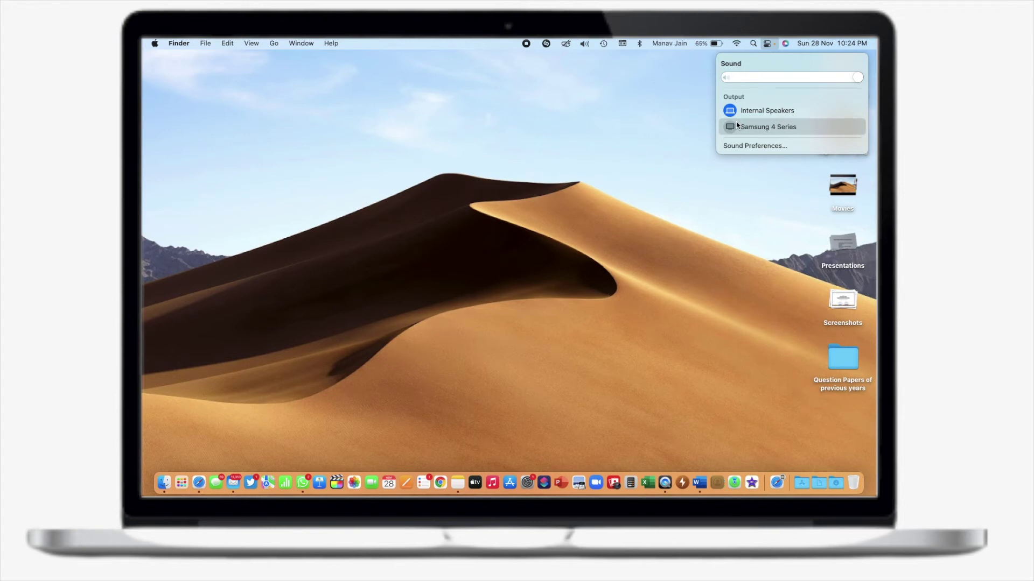
left_click(640, 43)
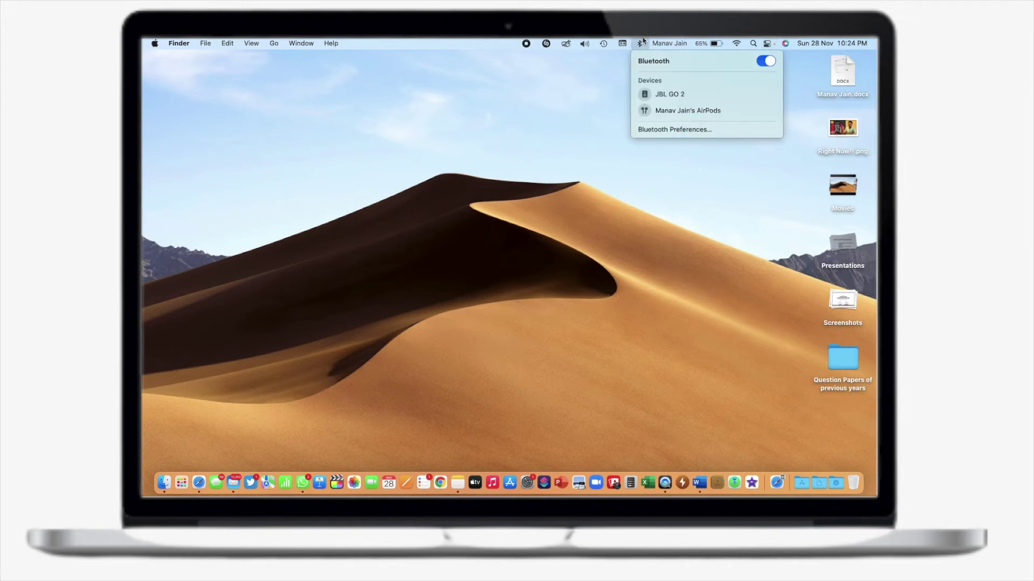
left_click(638, 43)
- Bring up Spotlight Search, dismiss it and show the sound output devices in Control Centre again
key("super+space")
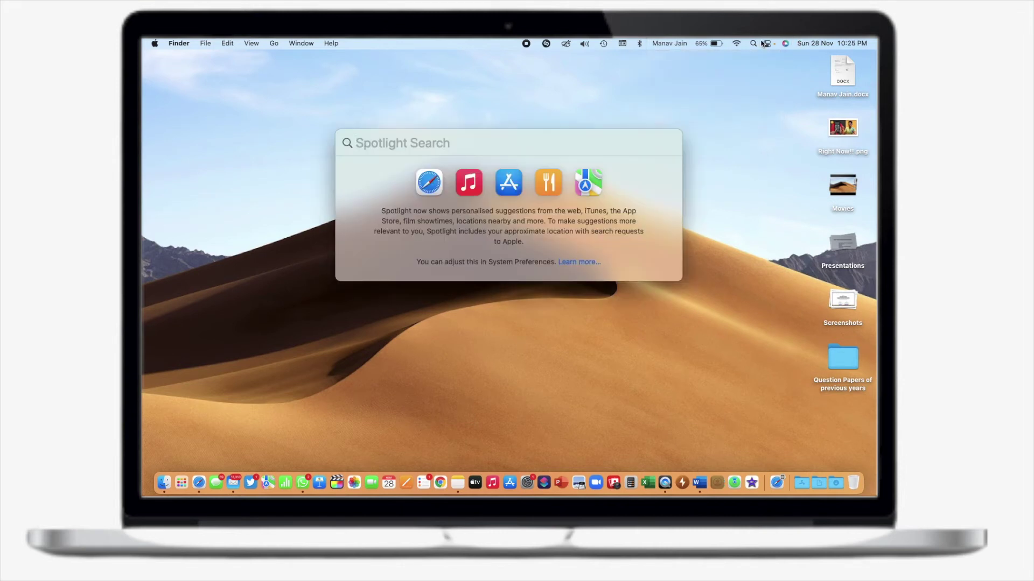
left_click(765, 44)
left_click(767, 46)
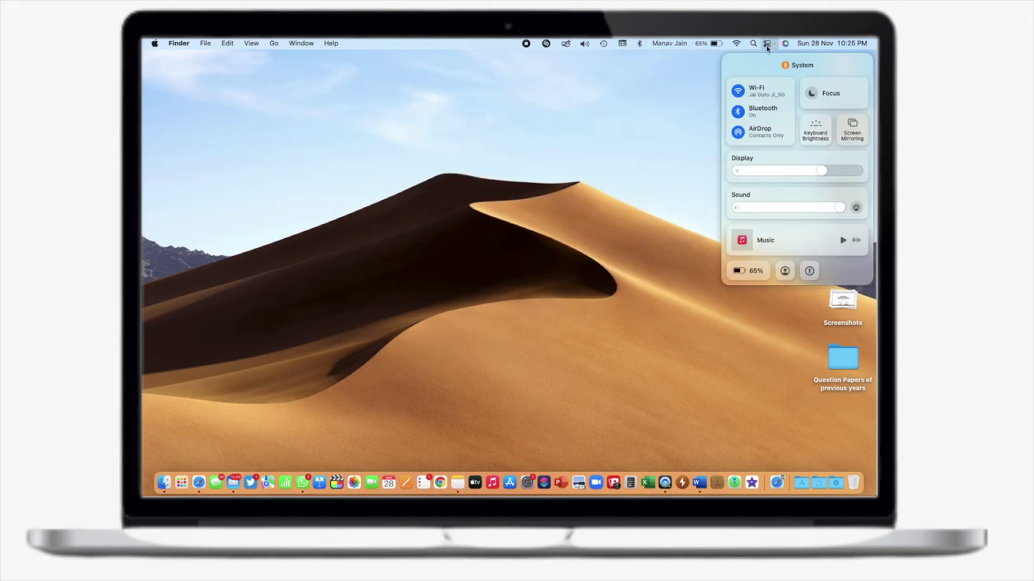
left_click(858, 196)
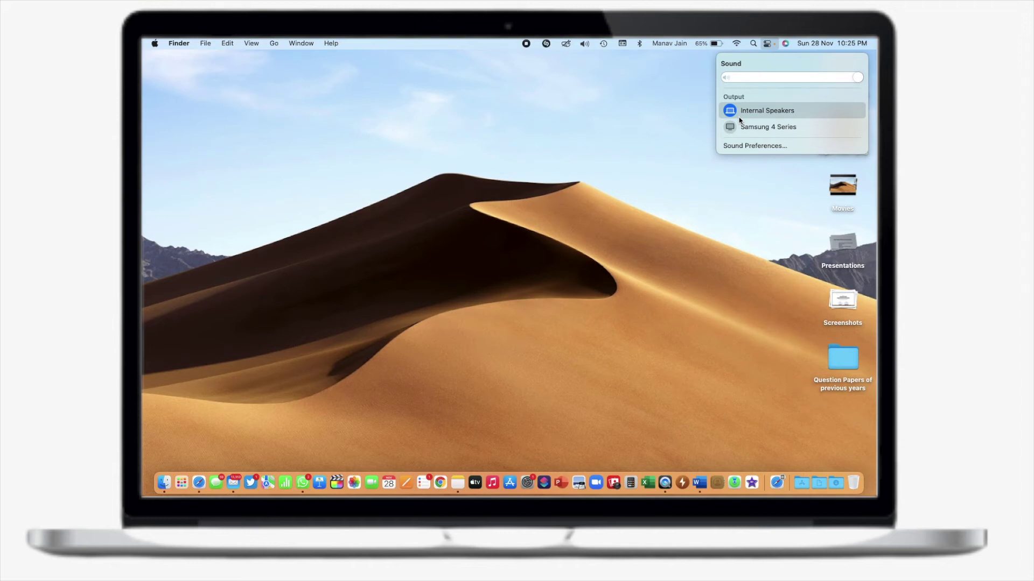
- Show the display controls in Control Centre and adjust the screen brightness slightly
left_click(726, 64)
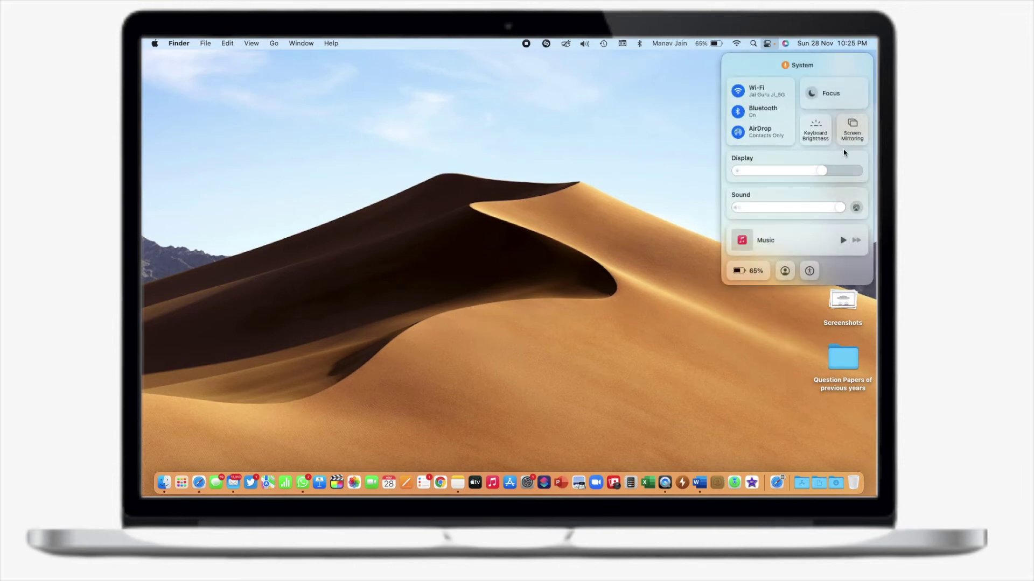
left_click(861, 157)
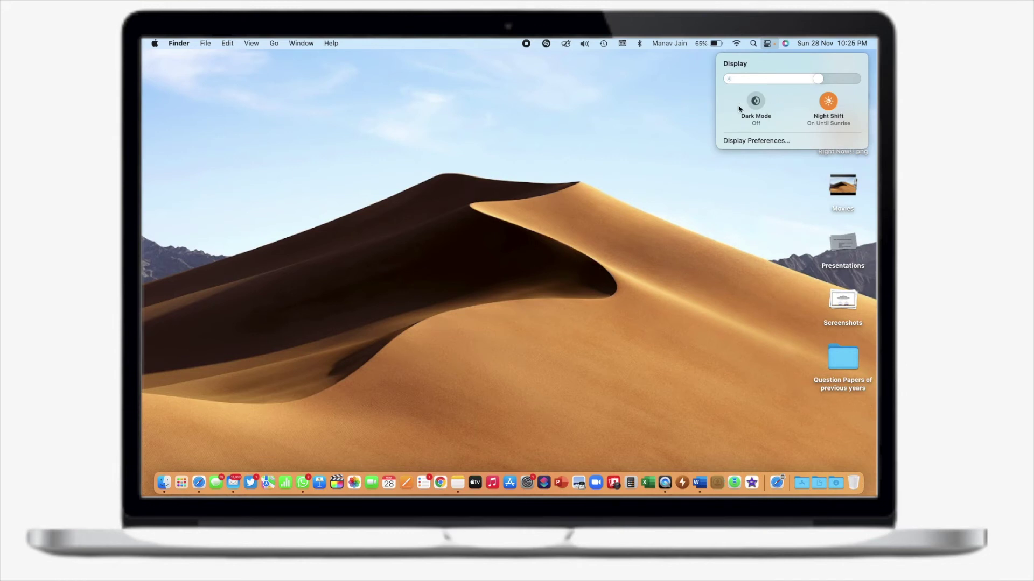
mouse_move(823, 78)
left_mouse_down()
mouse_move(729, 67)
mouse_move(870, 76)
mouse_move(762, 90)
mouse_move(821, 92)
left_mouse_up()
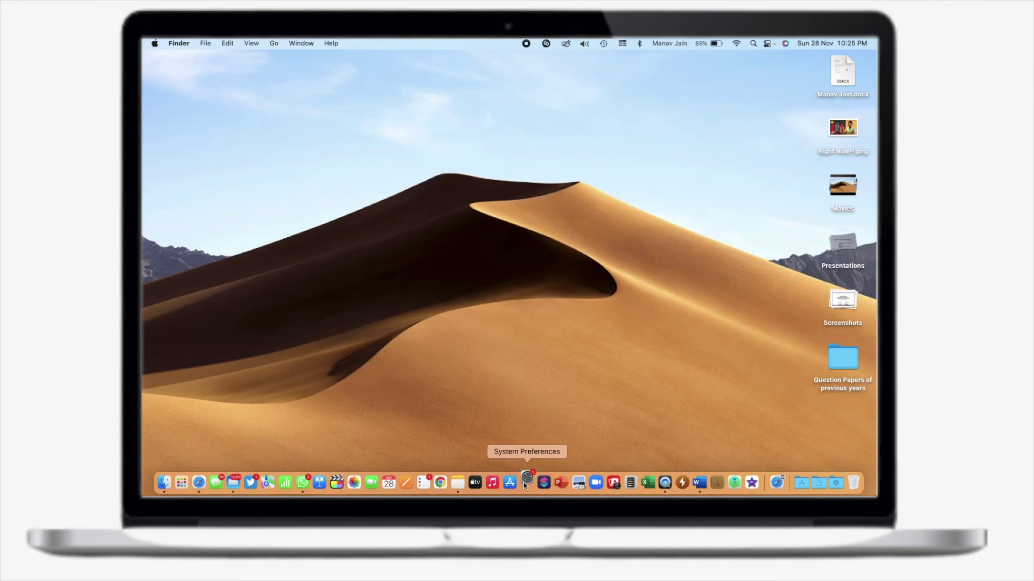
- Switch to System Preferences, look through the Dock & Menu Bar modules and show the Bluetooth settings
left_click(523, 483)
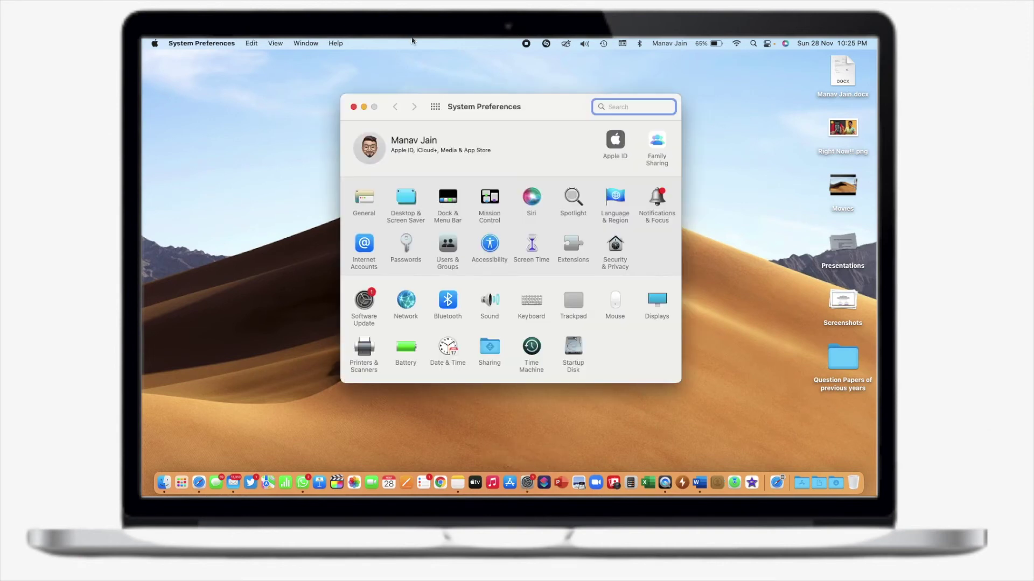
left_click(448, 202)
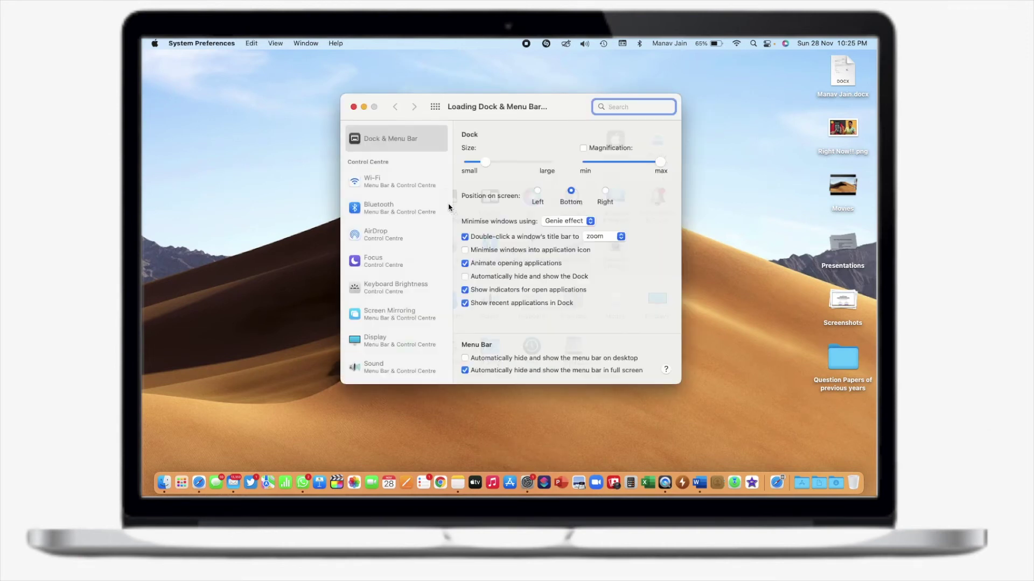
scroll(415, 302, "down", 10)
scroll(415, 299, "up", 10)
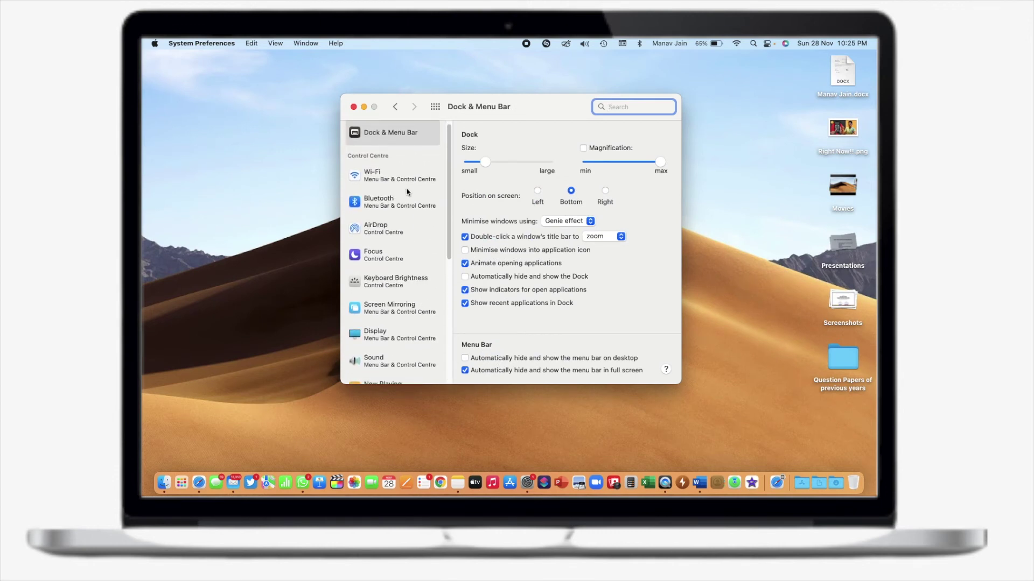
left_click(407, 192)
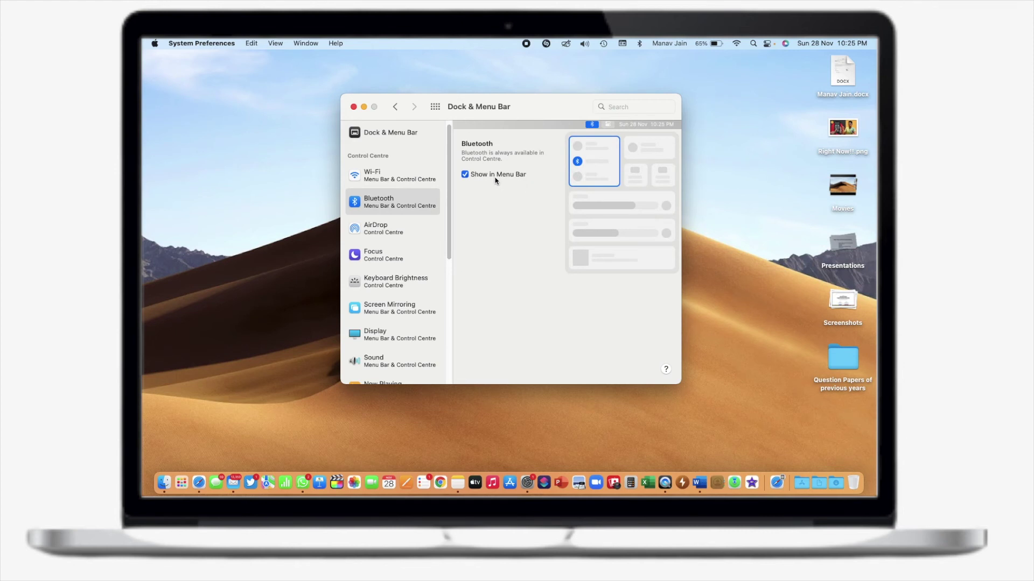
- Hide Bluetooth from the menu bar, check Control Centre and show Bluetooth in the menu bar again
left_click(465, 175)
left_click(769, 44)
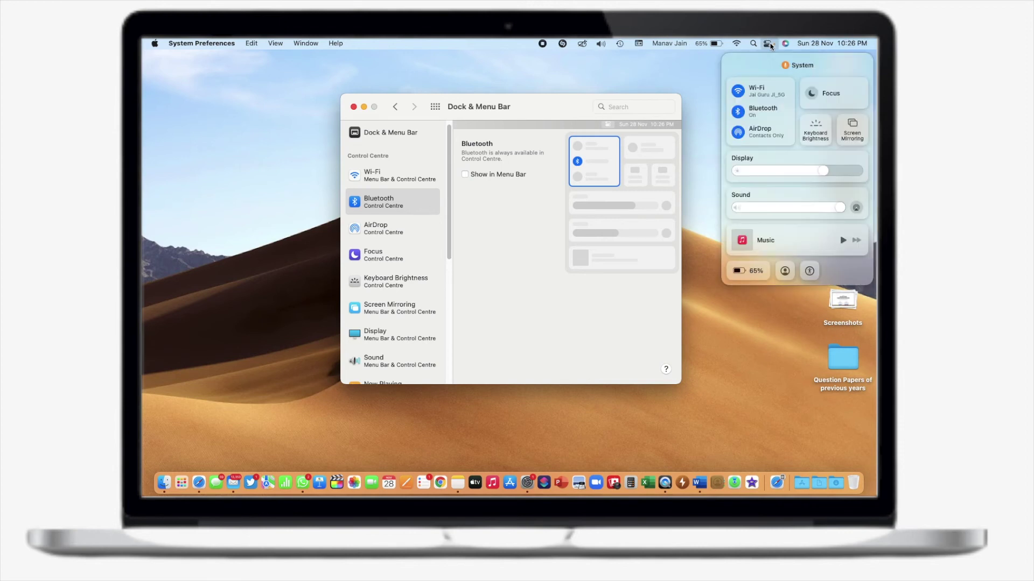
left_click(768, 44)
left_click(465, 174)
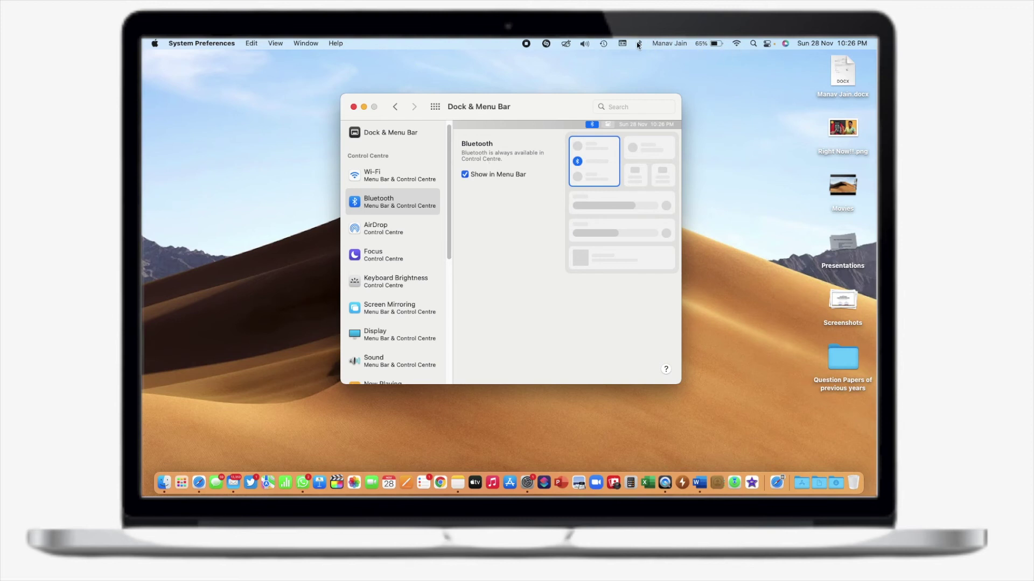
- View the Bluetooth menu from the menu bar, dismiss it and look at Control Centre
left_click(639, 43)
left_click(640, 43)
left_click(769, 44)
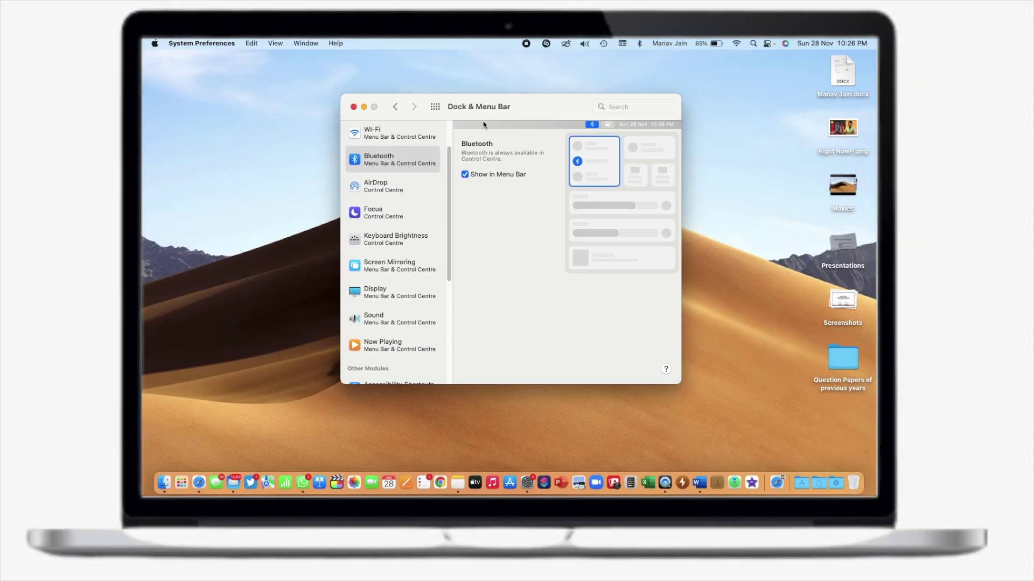
- Hide Spotlight from the menu bar in its Dock & Menu Bar settings and show it again
scroll(383, 342, "down", 5)
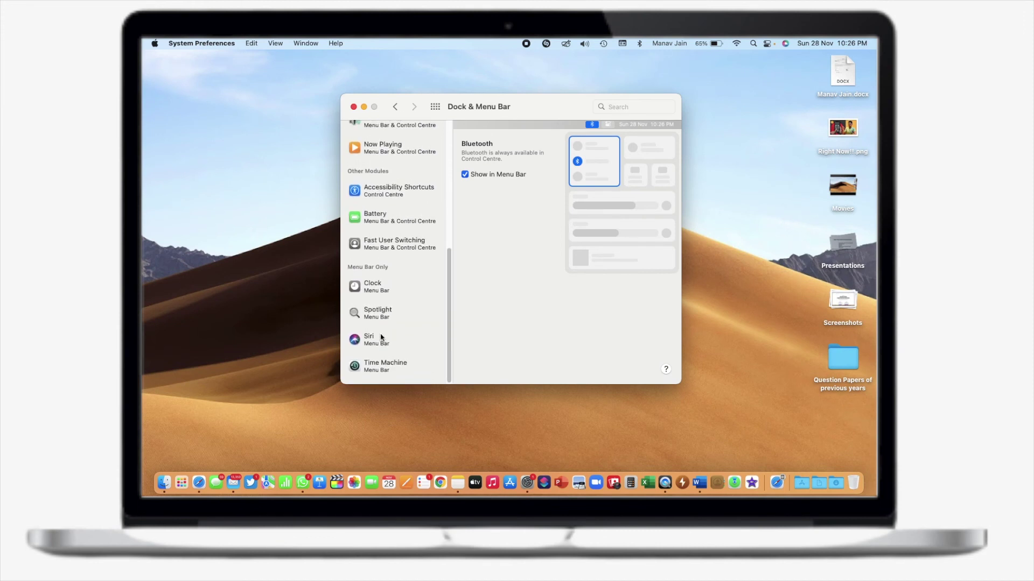
left_click(376, 317)
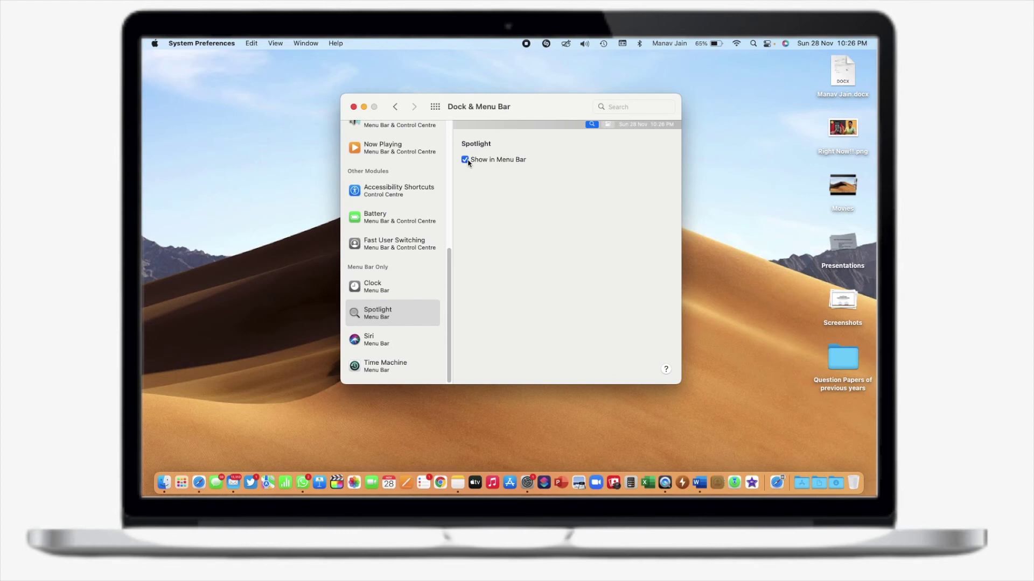
left_click(465, 160)
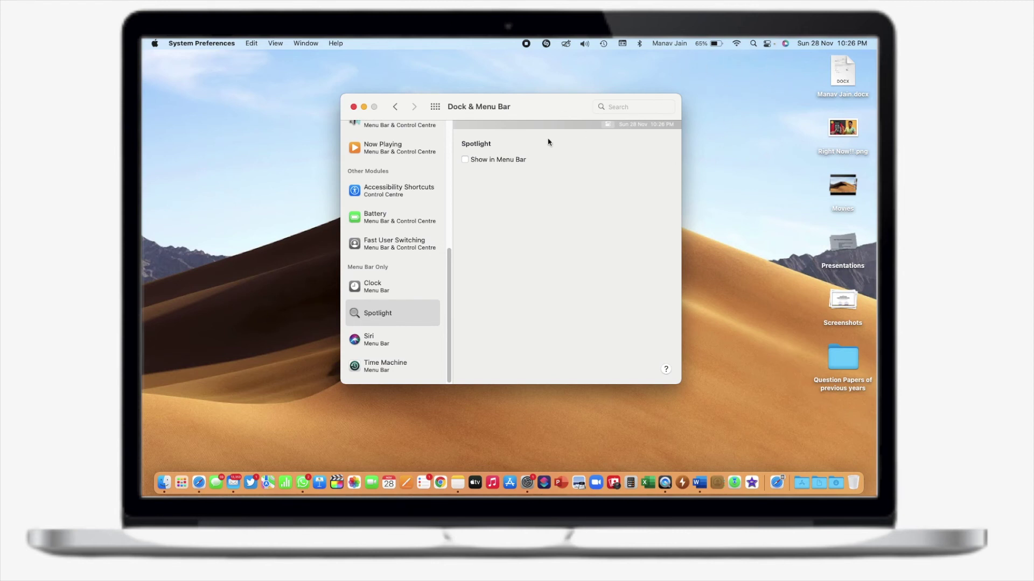
left_click(465, 159)
- Turn Spotlight's Show in Menu Bar option off, try out Spotlight Search and turn the option back on
left_click(465, 161)
left_click(752, 44)
key("Escape")
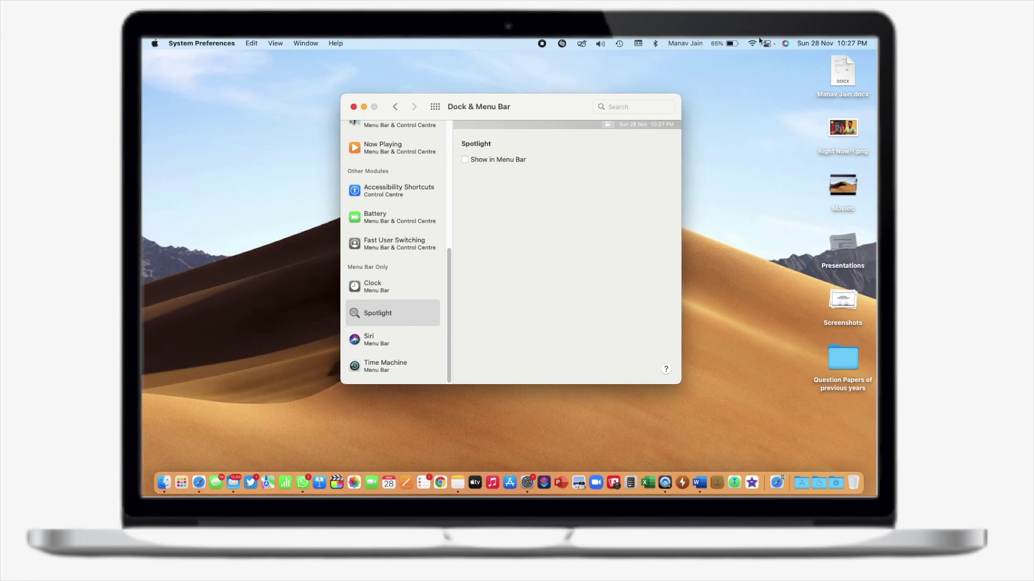
left_click(465, 159)
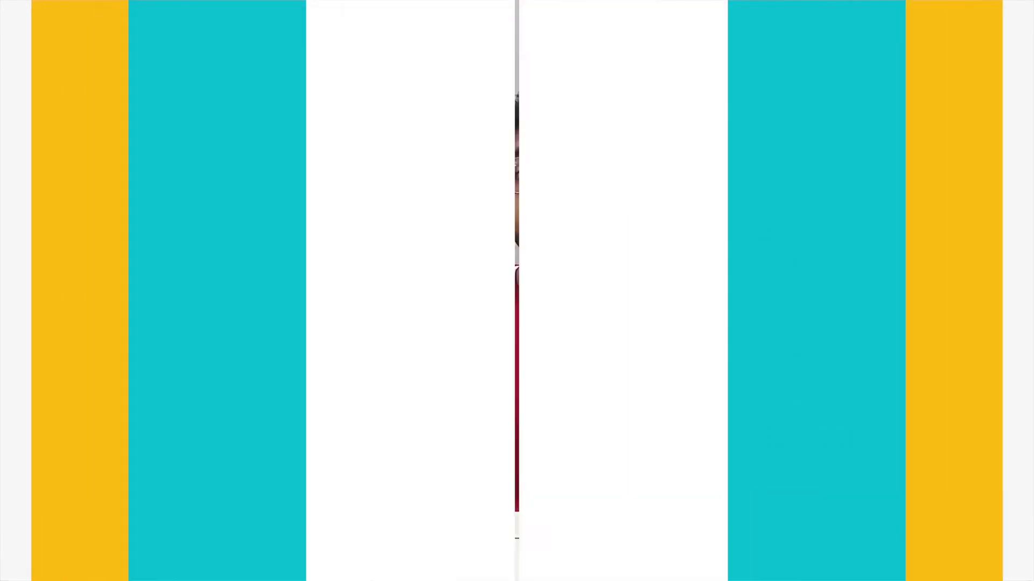